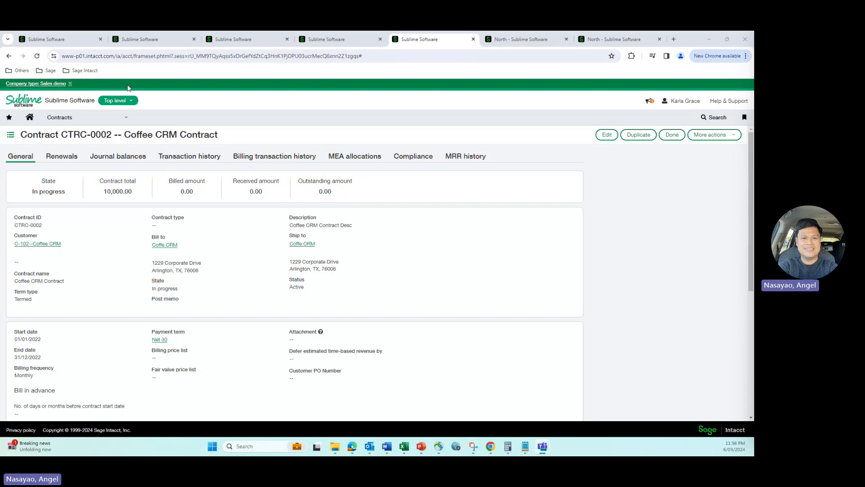
Review the Order Entry transaction detail custom field's document type, data type, label, length and field ID through its third definition step.
left_click(68, 39)
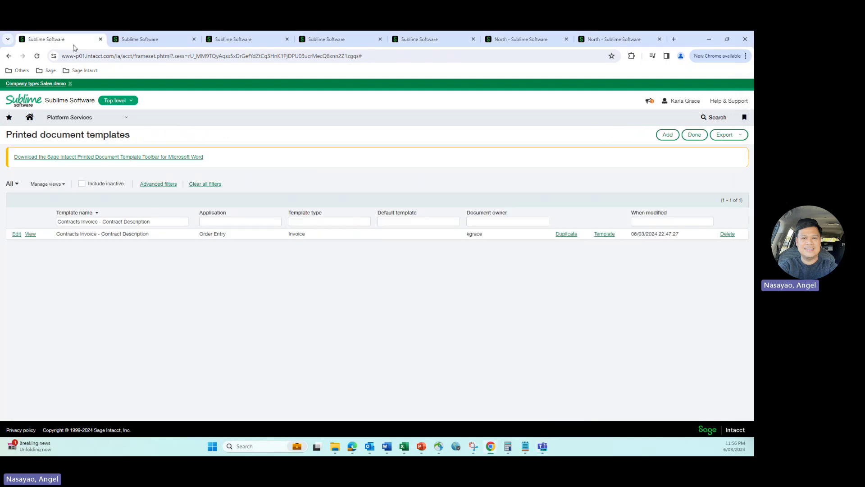
left_click(142, 39)
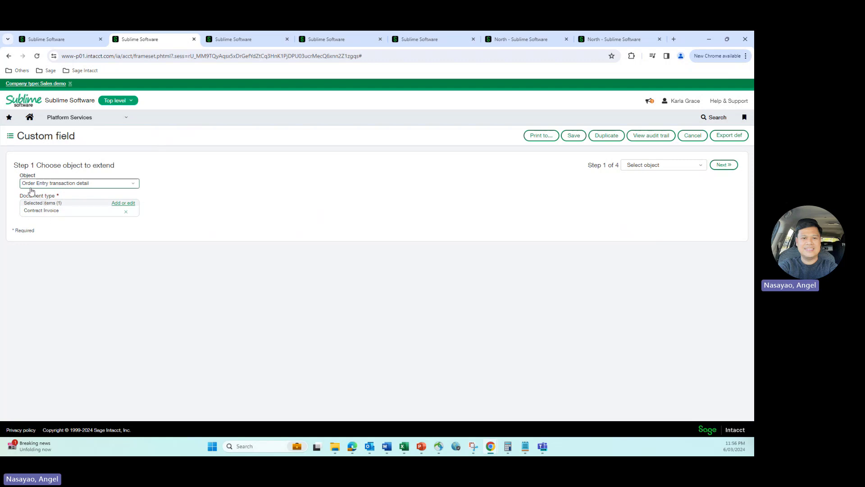
left_click(724, 165)
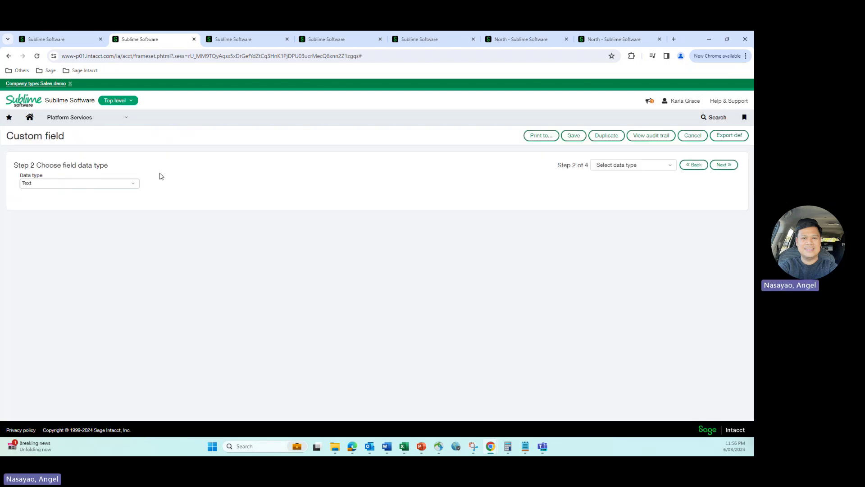
left_click(721, 166)
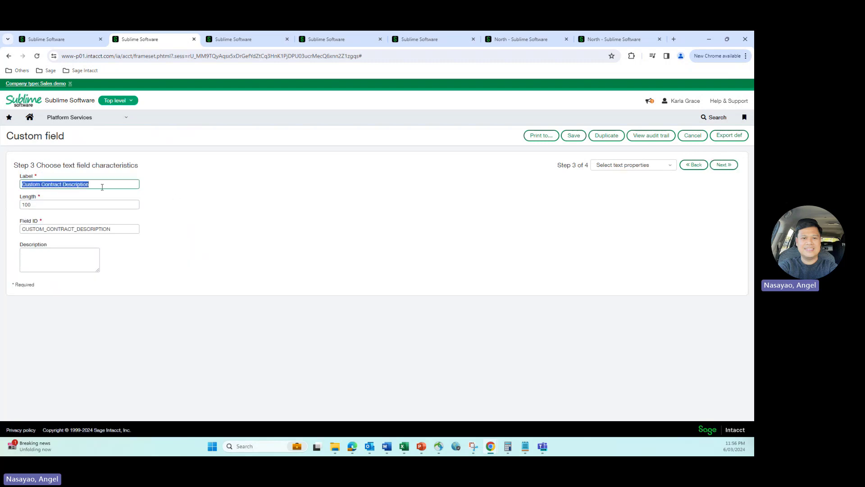
left_click(99, 186)
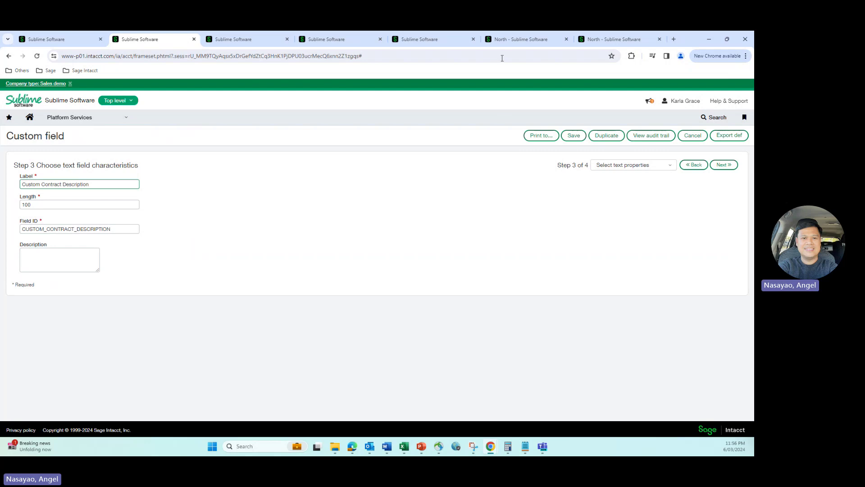
Duplicate the North entity's Print or email documents page and open a new Order Entry Contract Invoice to inspect its Custom Contract Description entry column.
left_click(451, 39)
left_click(513, 39)
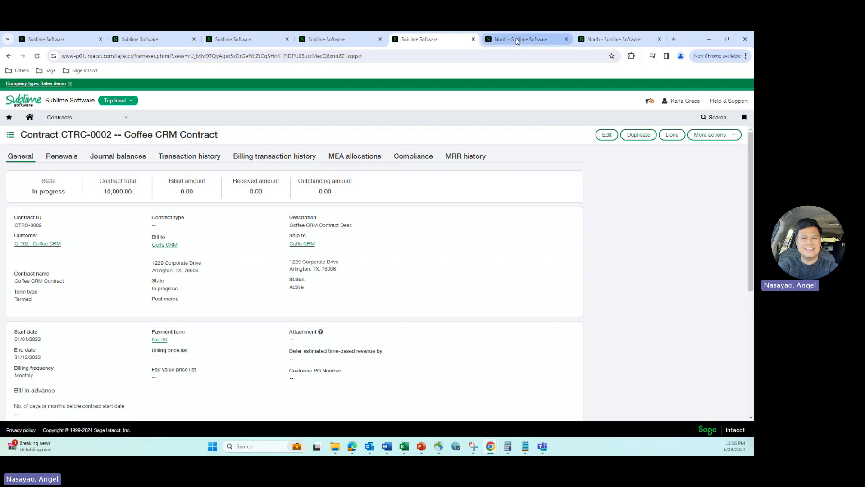
left_click(582, 39)
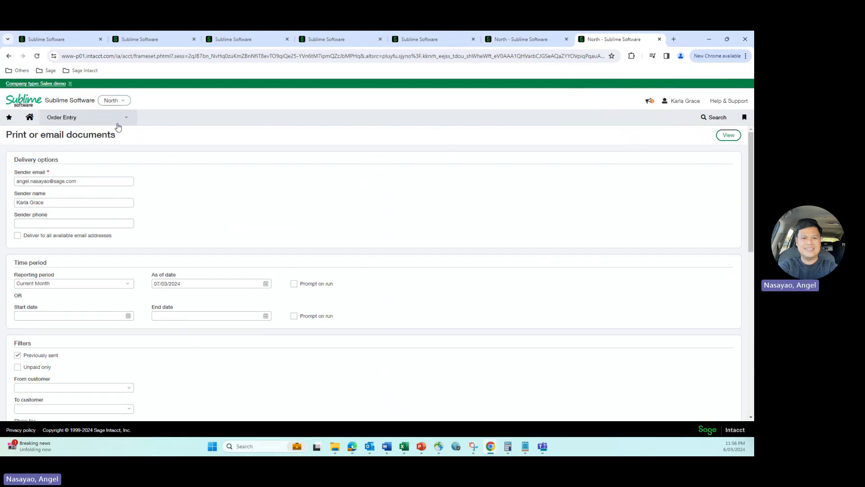
right_click(609, 41)
left_click(626, 109)
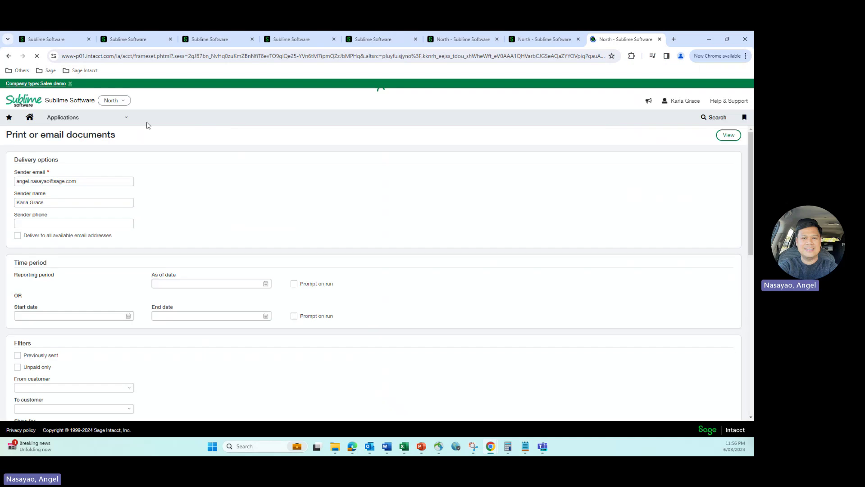
left_click(126, 117)
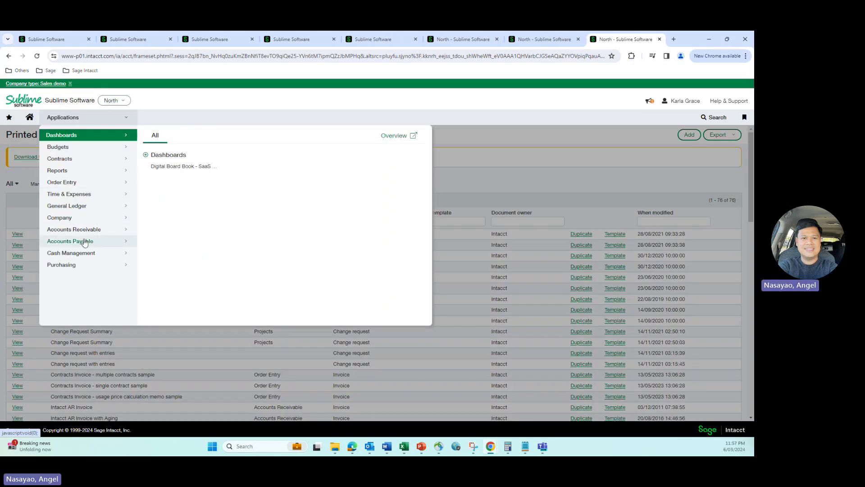
left_click(67, 183)
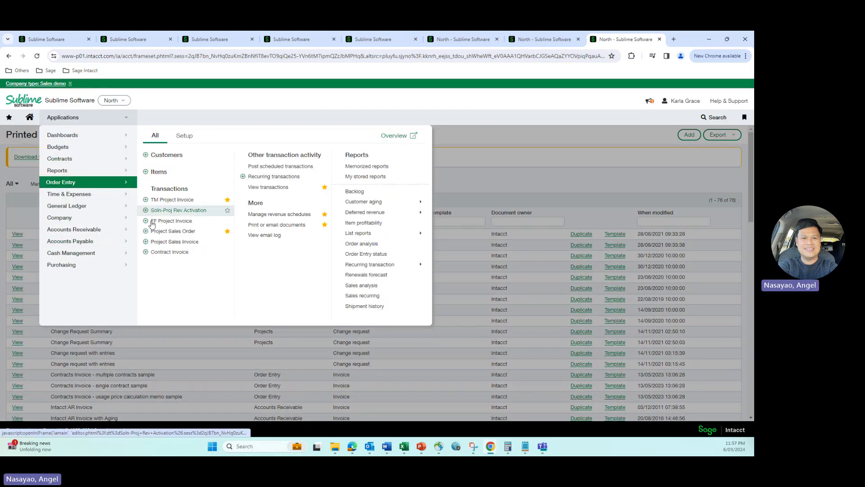
left_click(146, 253)
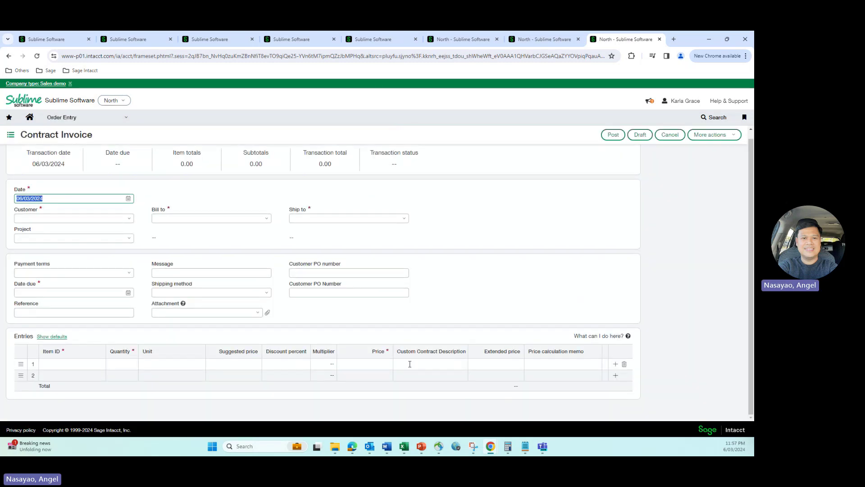
left_click(409, 364)
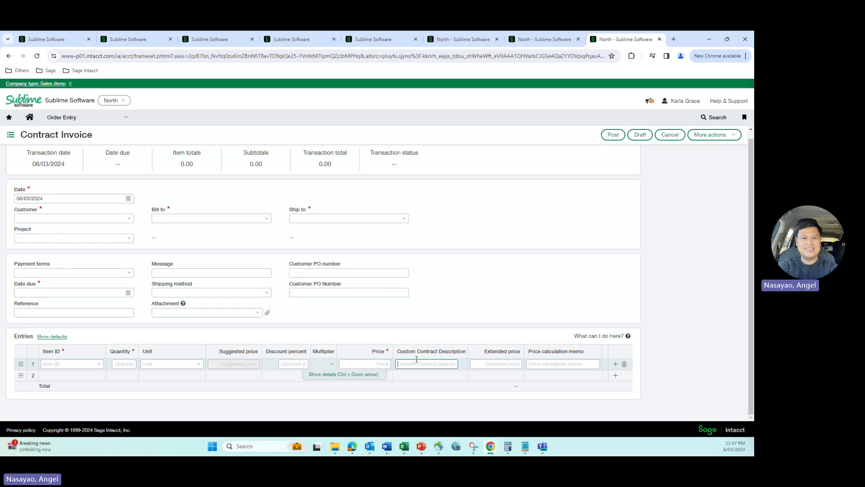
Review the Contract Invoice smart event's owner object, event properties and API body.
left_click(135, 40)
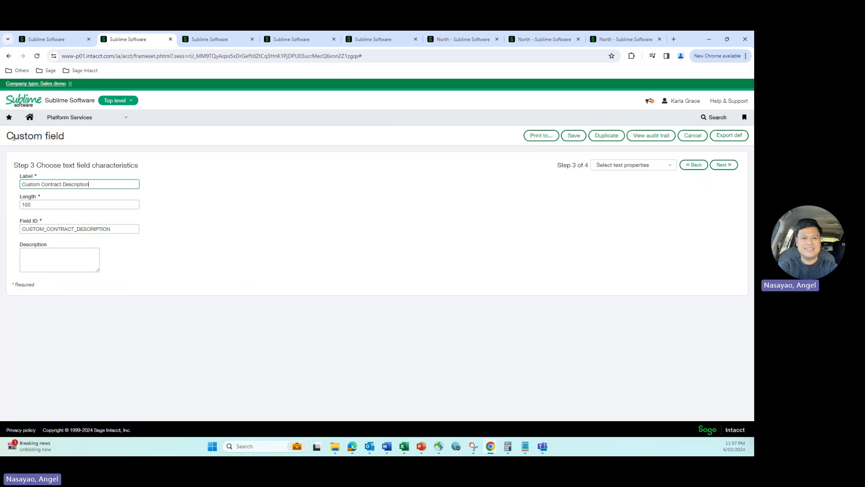
left_click(199, 41)
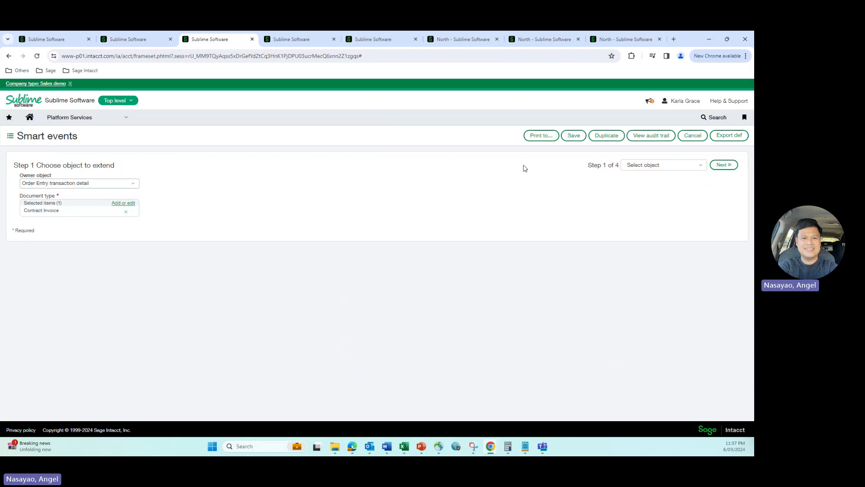
left_click(721, 165)
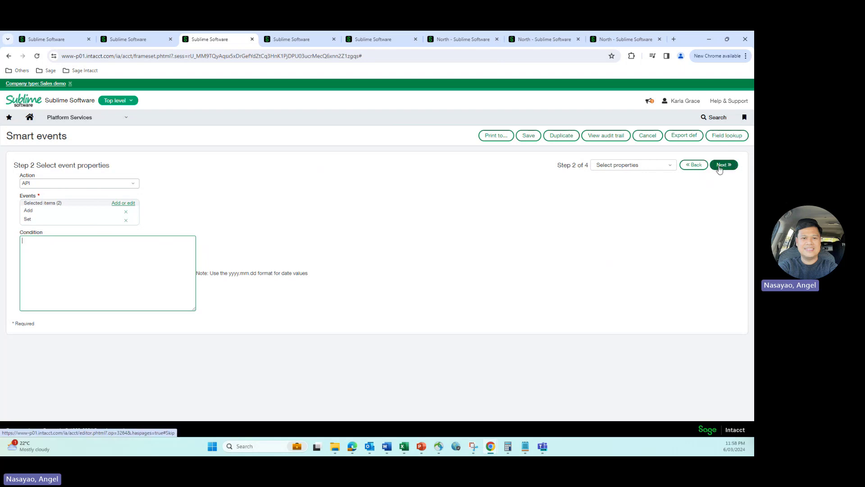
left_click(721, 166)
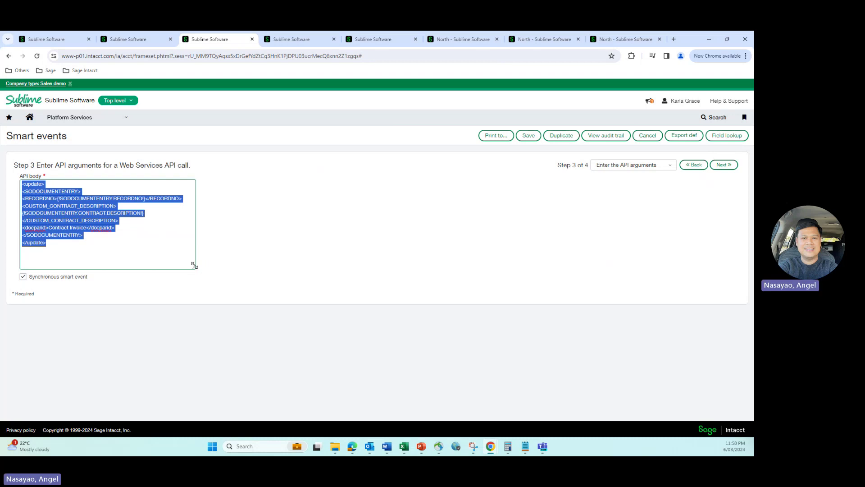
Enlarge the smart event's API body box so the code lines fit, and highlight the CUSTOM_CONTRACT_DESCRIPTION tag name.
left_click_drag(194, 266, 246, 277)
left_click(203, 239)
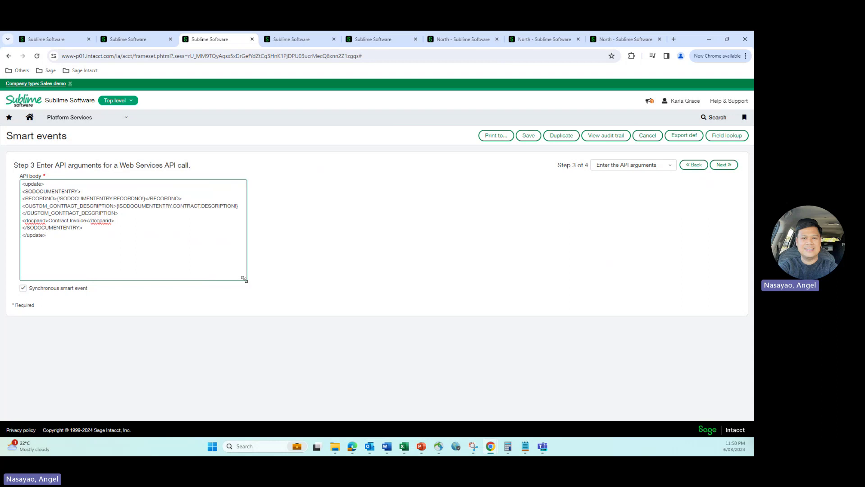
left_click_drag(245, 279, 350, 268)
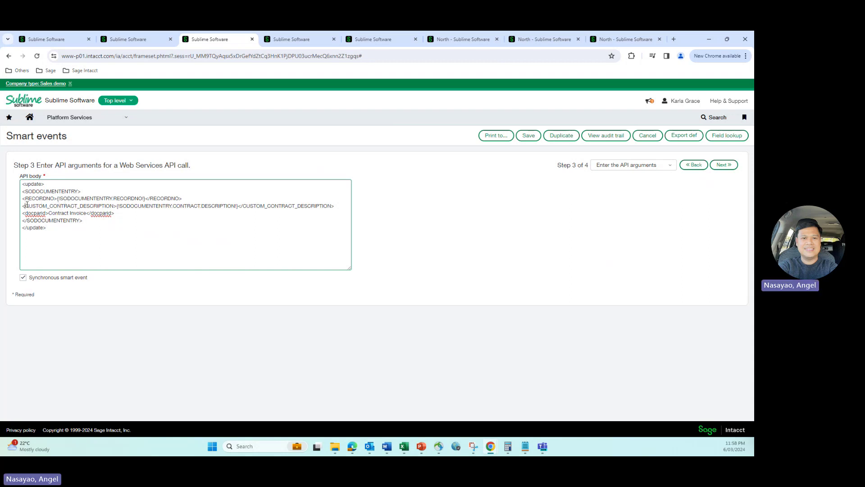
left_click_drag(26, 205, 114, 206)
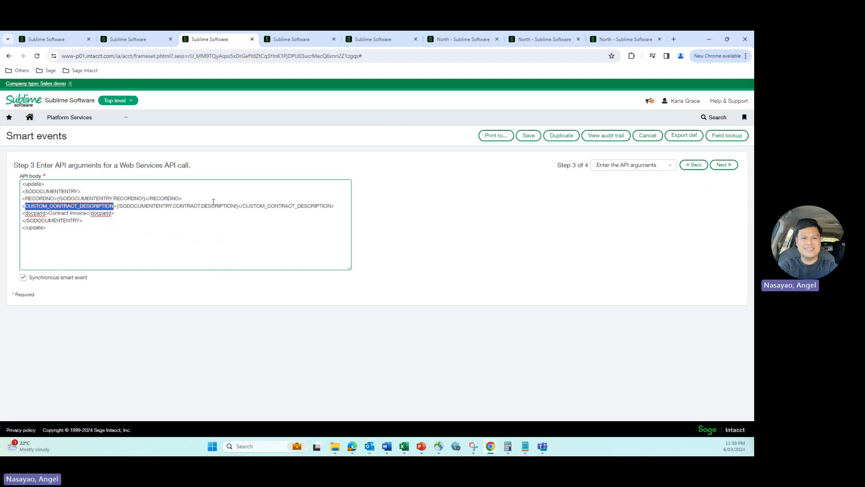
Compare the smart event's tag with the custom field's ID, and check the field's deployment options and the North entity's Contract Invoice form.
left_click(288, 41)
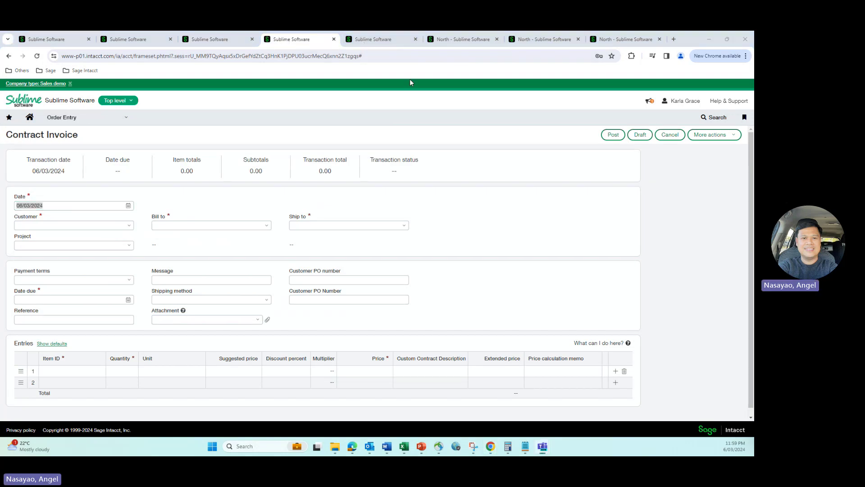
left_click(438, 42)
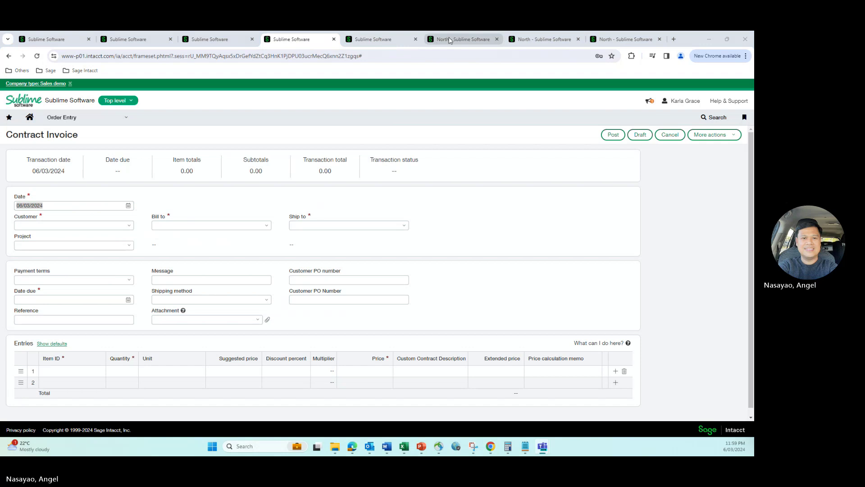
left_click(218, 41)
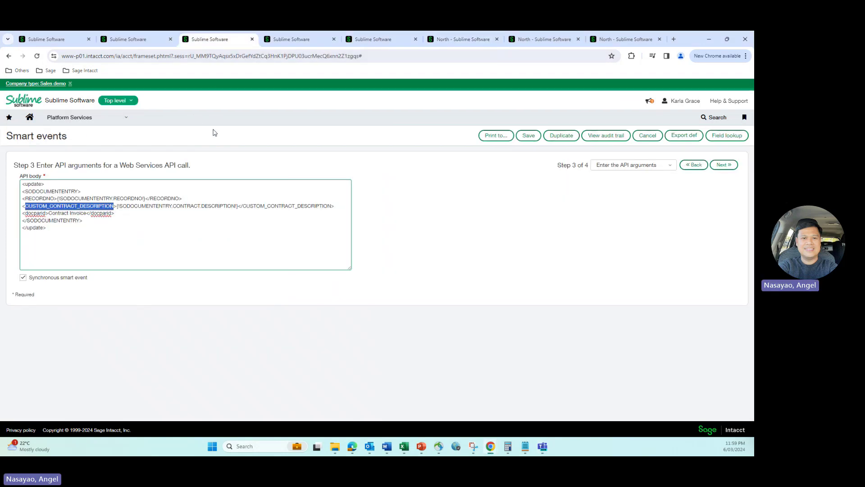
left_click(129, 40)
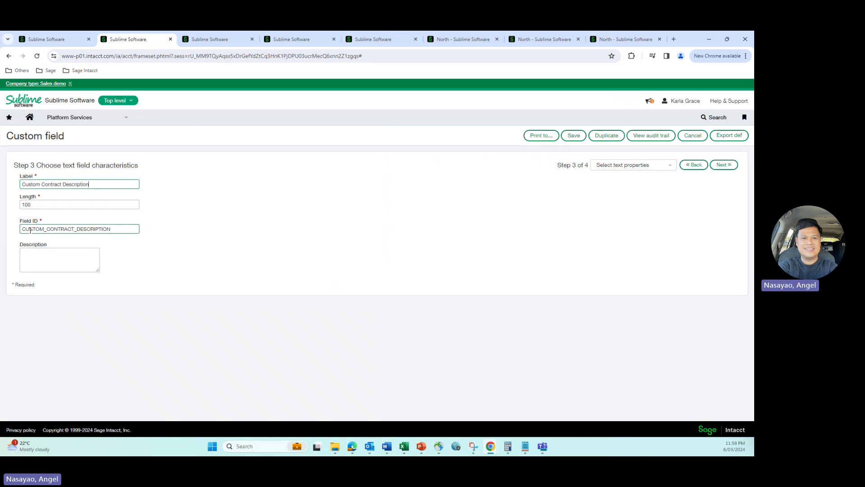
left_click(722, 166)
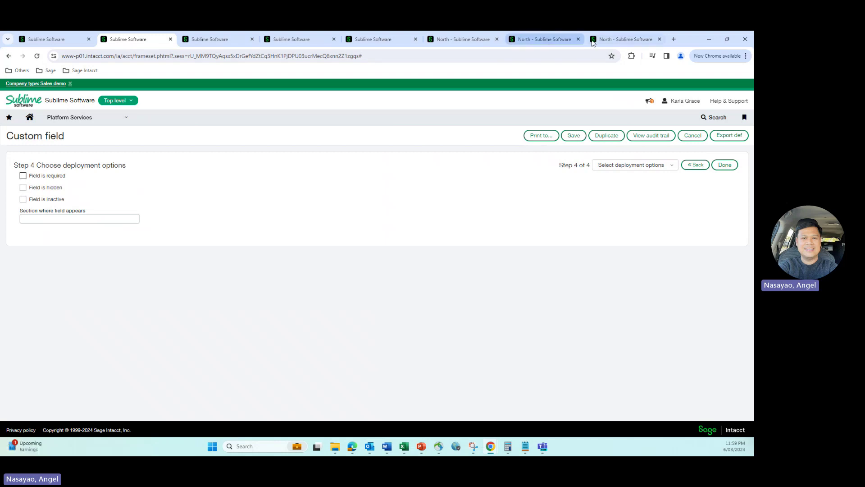
left_click(613, 45)
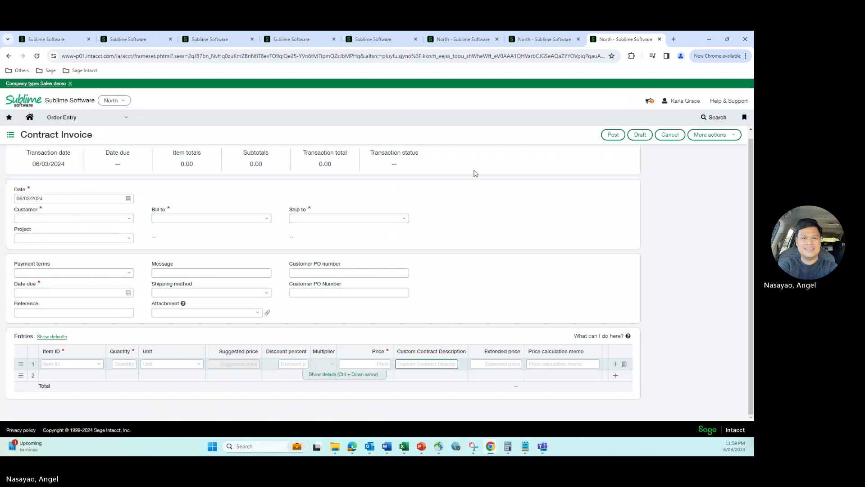
Check the Contracts Invoice - Contract Description template entry, and inspect the ENTRIES_CUSTOM_CONTRACT_DESCRIPTION merge field in the invoice template in Word.
left_click(56, 39)
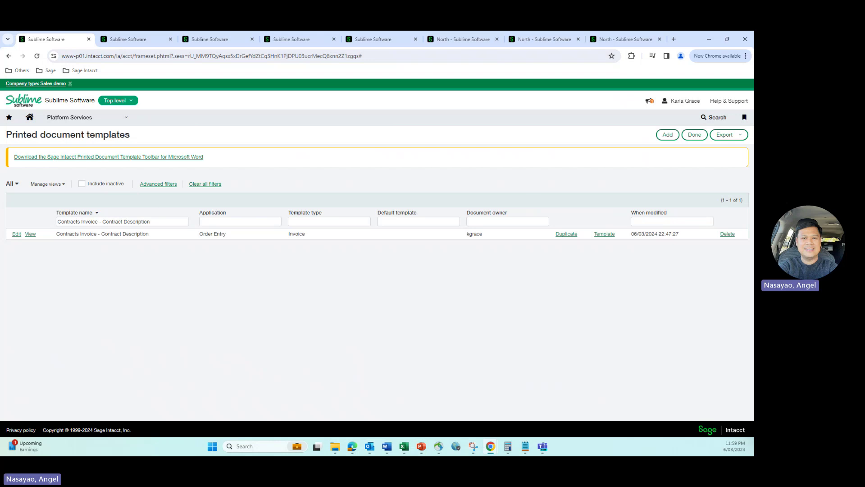
key("alt+Tab")
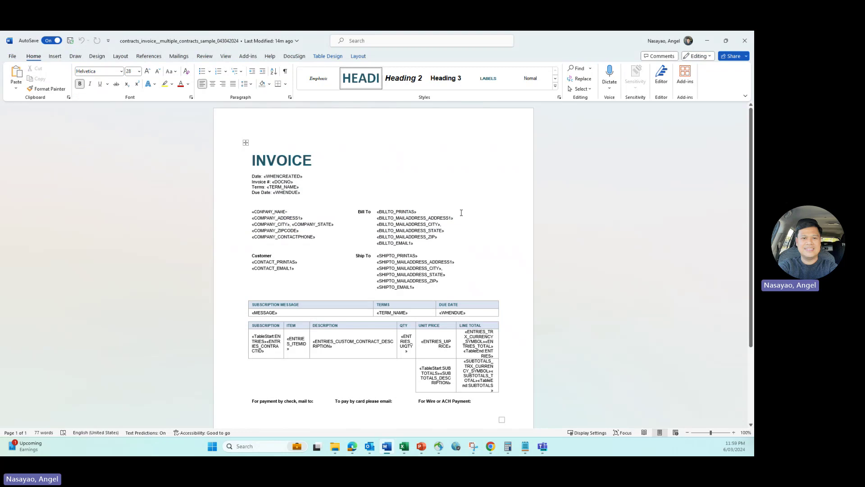
scroll(335, 310, "down", 2)
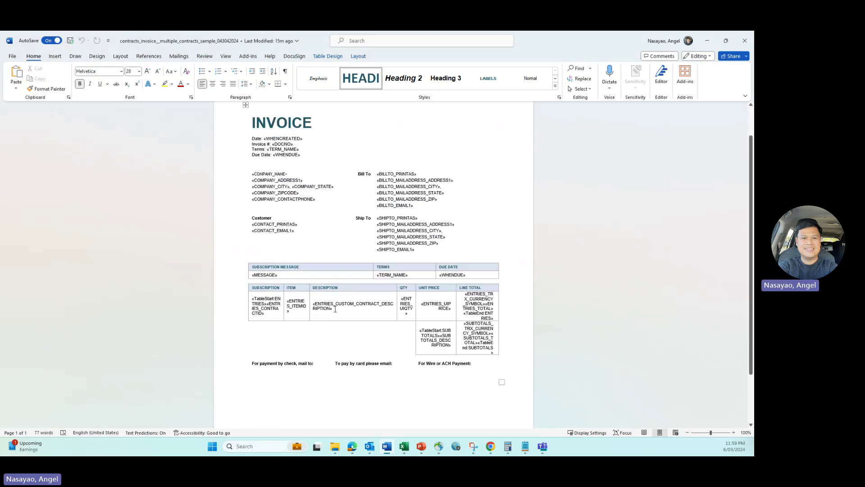
left_click(335, 309)
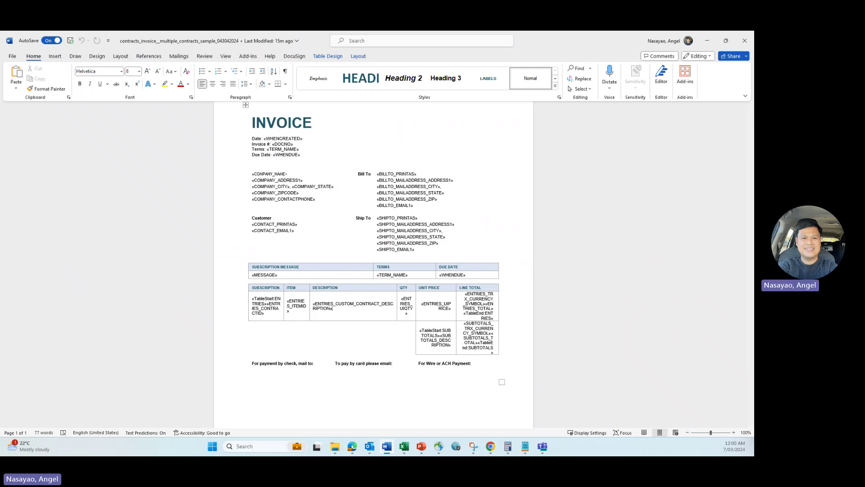
Return to Sage Intacct in Chrome and close the top-level printed templates, Custom field, Smart events and Contract Invoice pages, leaving contract CTRC-0002 open.
key("alt+Tab")
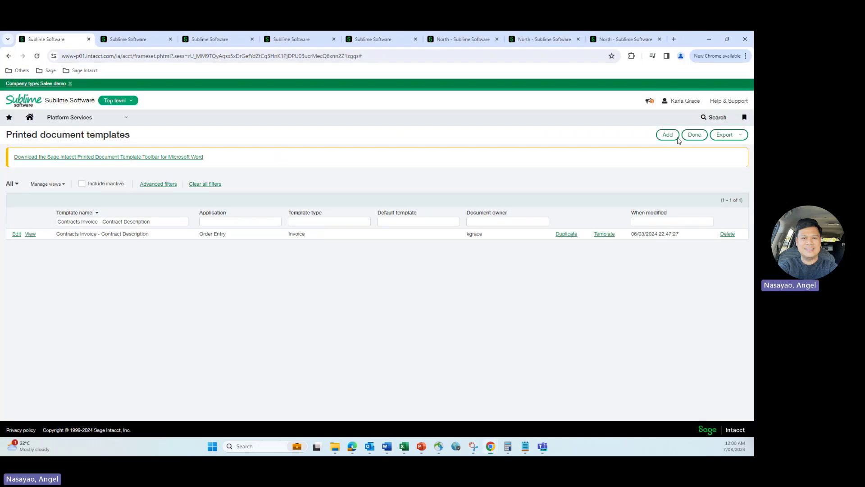
left_click(89, 39)
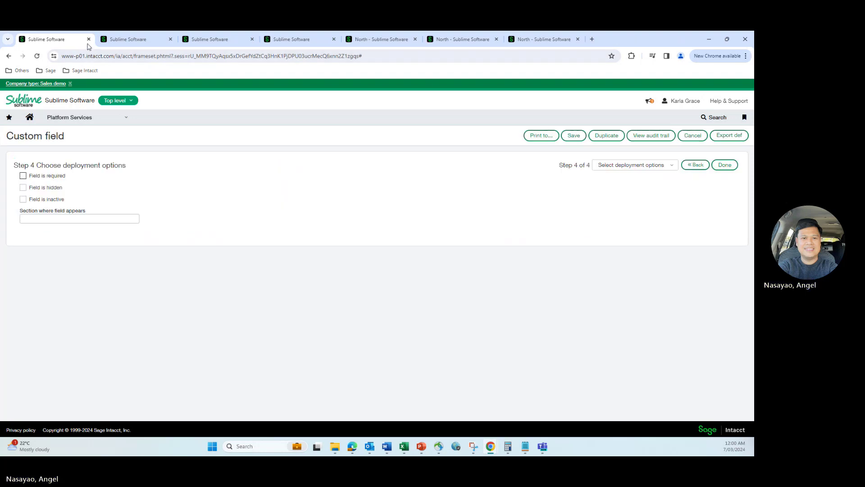
left_click(89, 39)
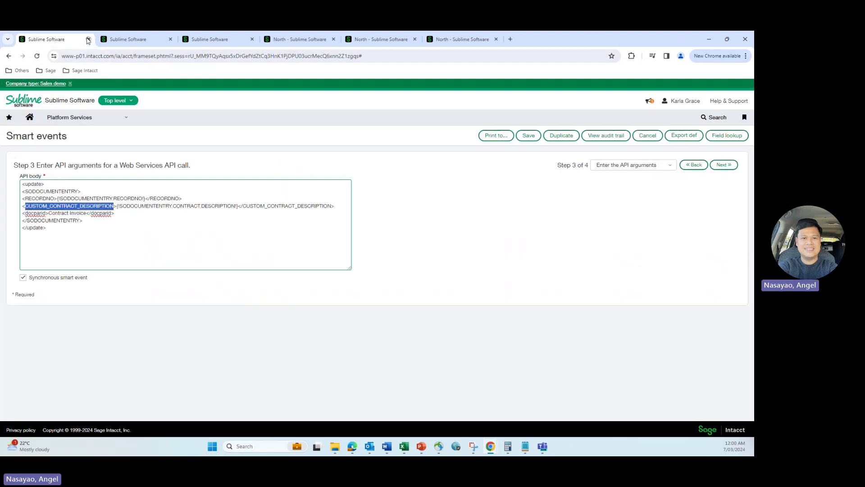
left_click(88, 39)
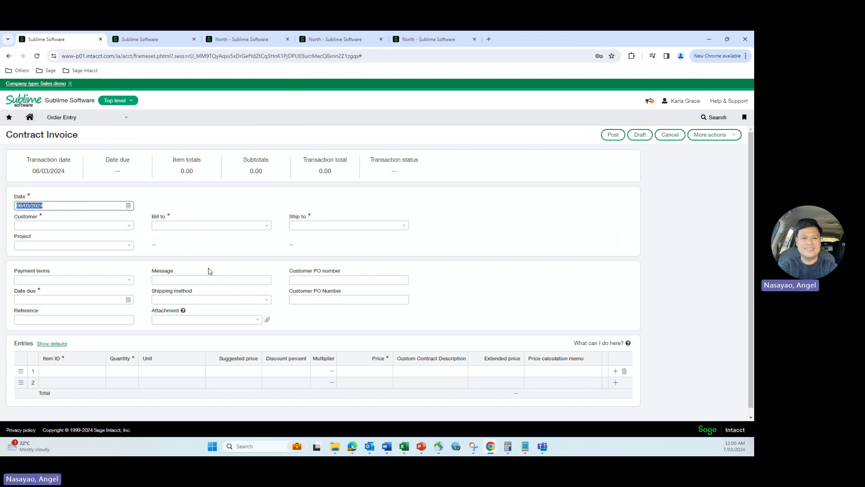
left_click(406, 370)
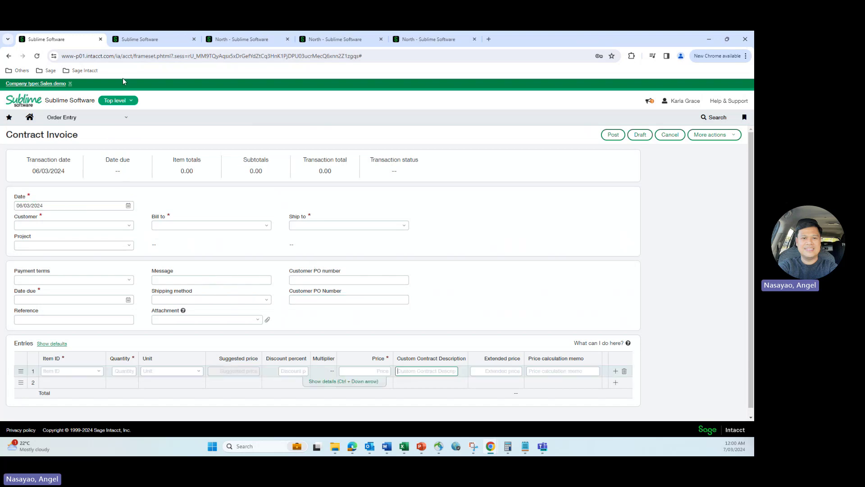
left_click(100, 39)
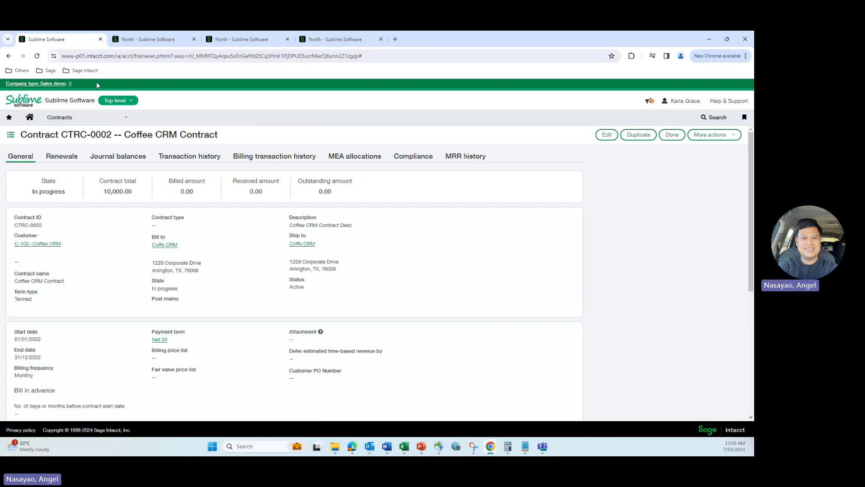
Reload the North entity's Generate invoices page, set the invoice and GL post date to 07/03/2024, and preview the contract invoices.
left_click(148, 40)
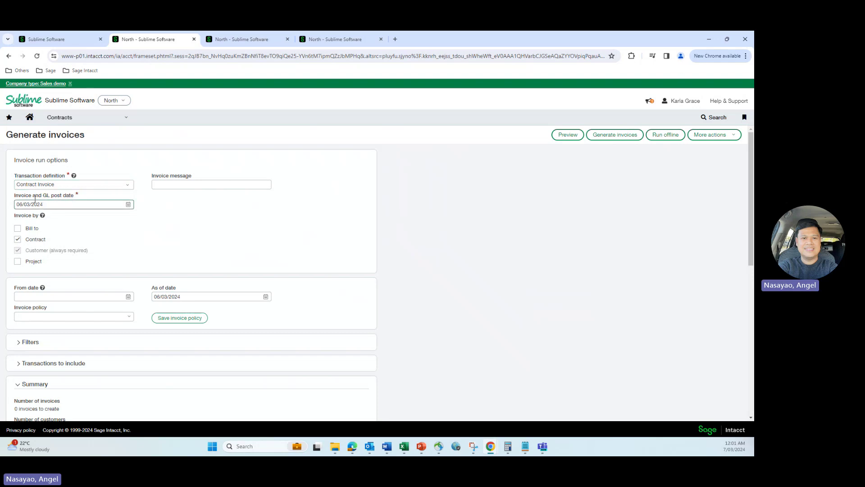
left_click(125, 118)
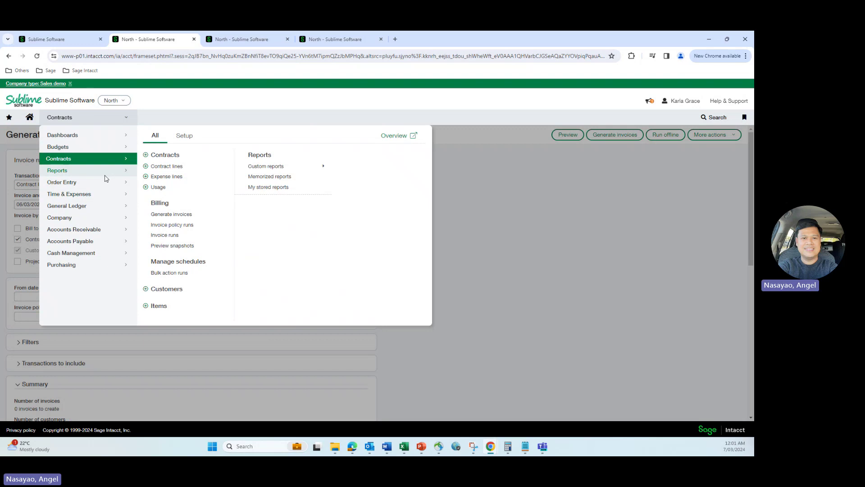
left_click(165, 214)
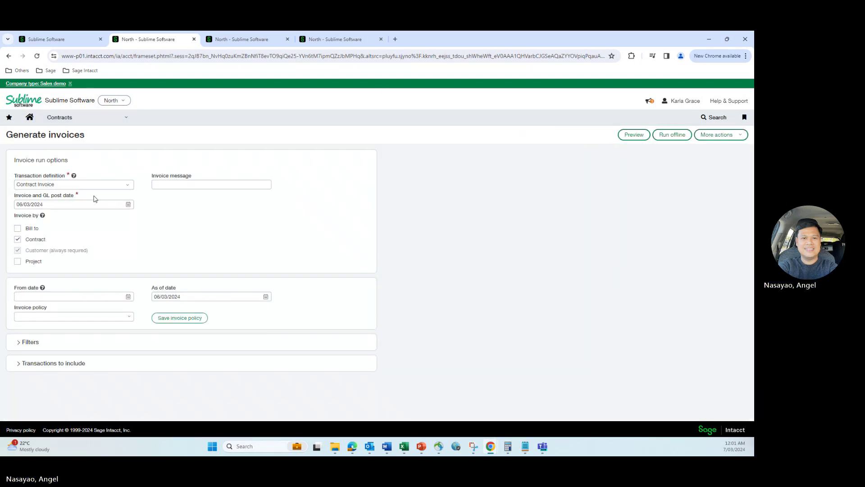
left_click(125, 207)
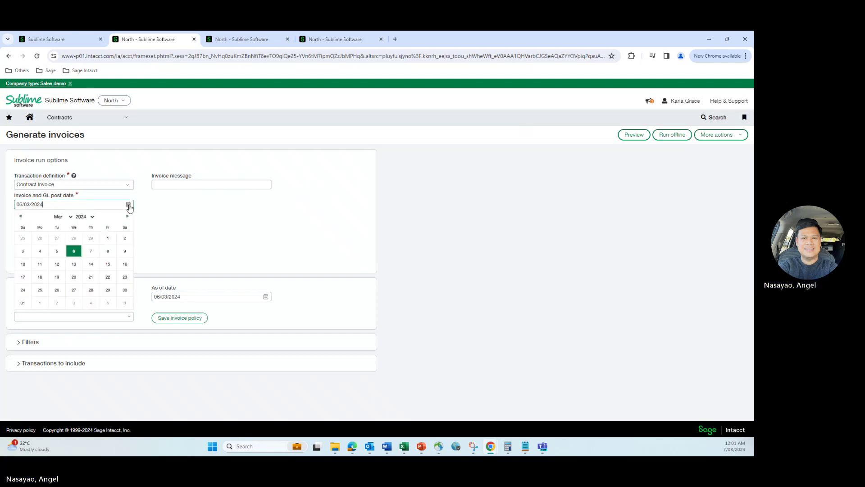
left_click(91, 255)
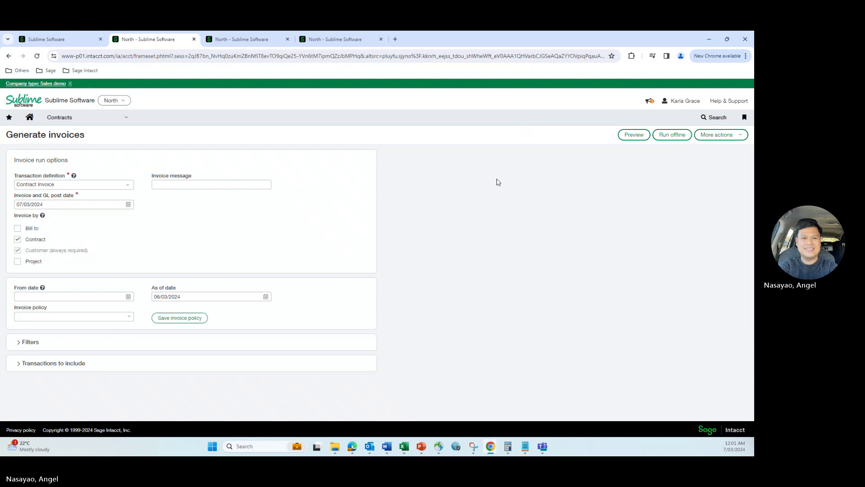
left_click(635, 136)
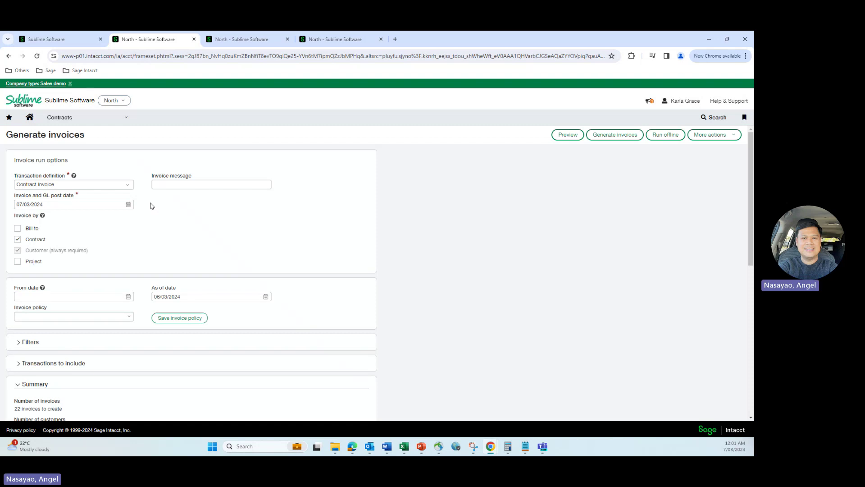
Compare the previewed invoices with contract CTRC-0002, and select only the Coffee CRM Contract invoice for creation.
scroll(150, 205, "down", 6)
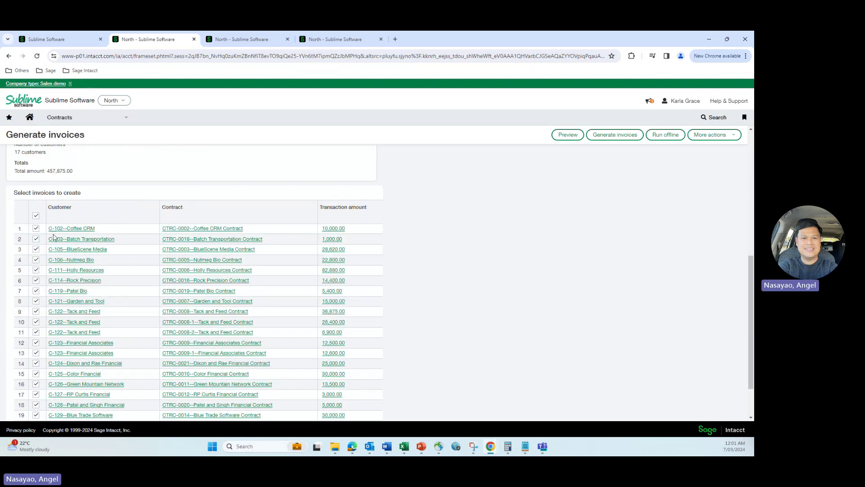
left_click(49, 39)
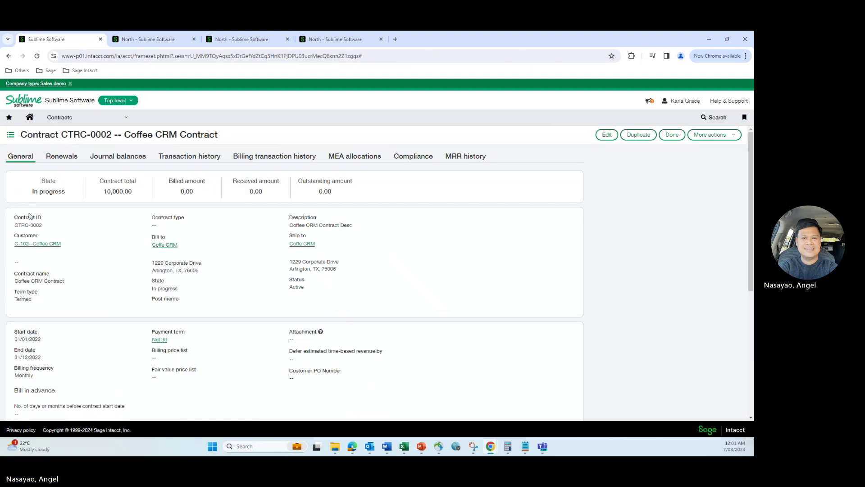
left_click(146, 40)
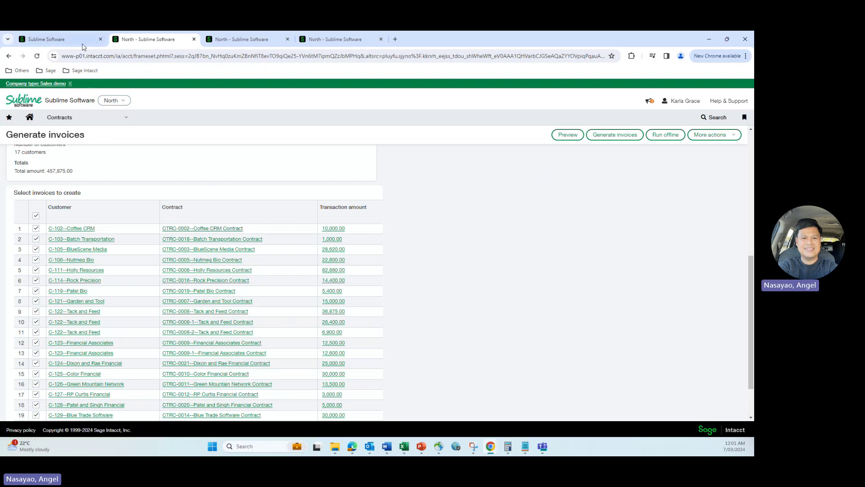
left_click(59, 43)
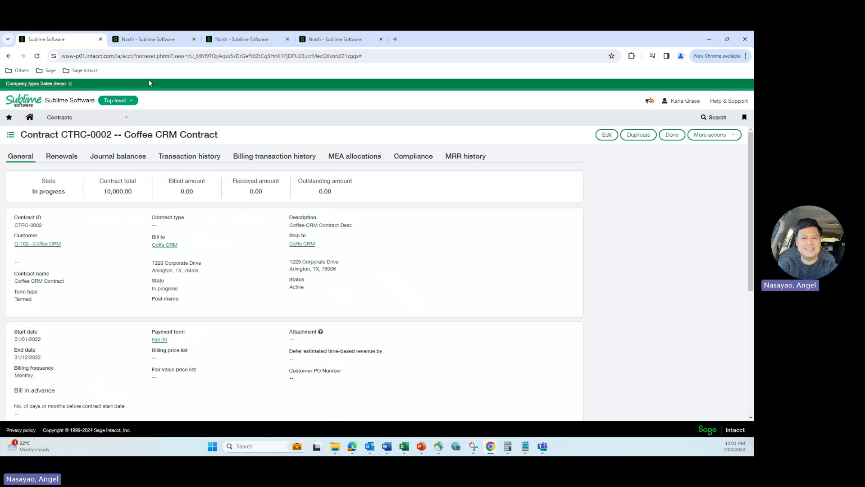
left_click(149, 39)
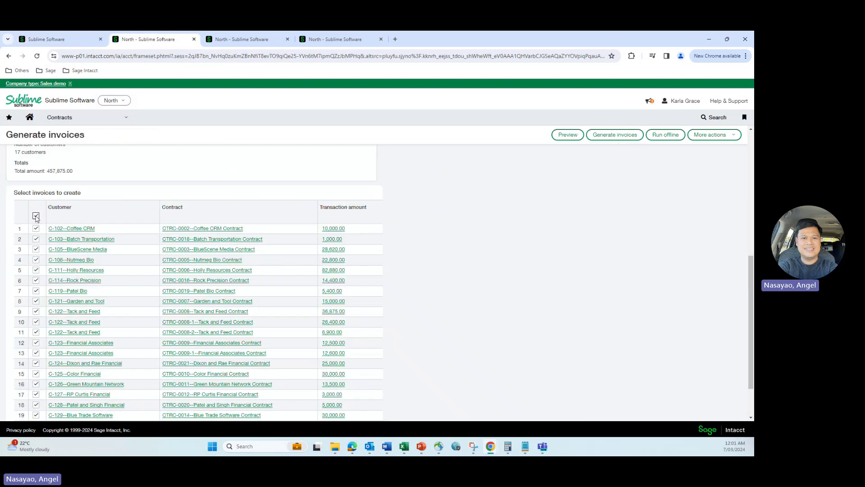
left_click(36, 216)
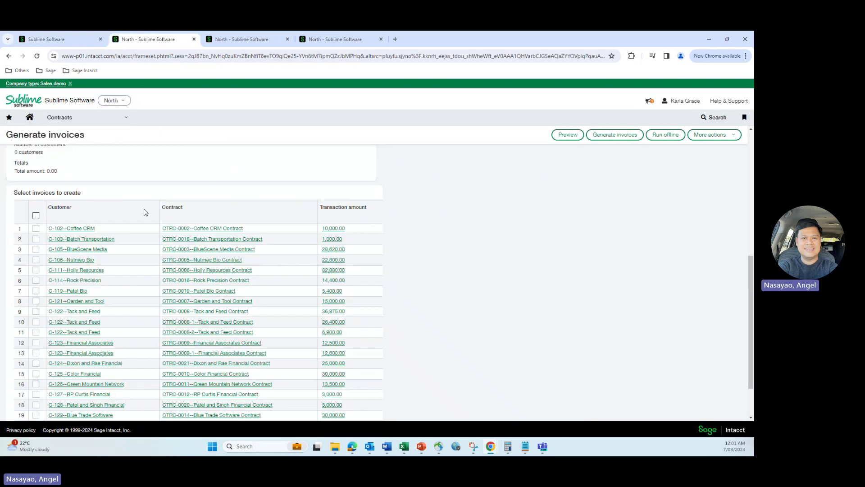
left_click(36, 229)
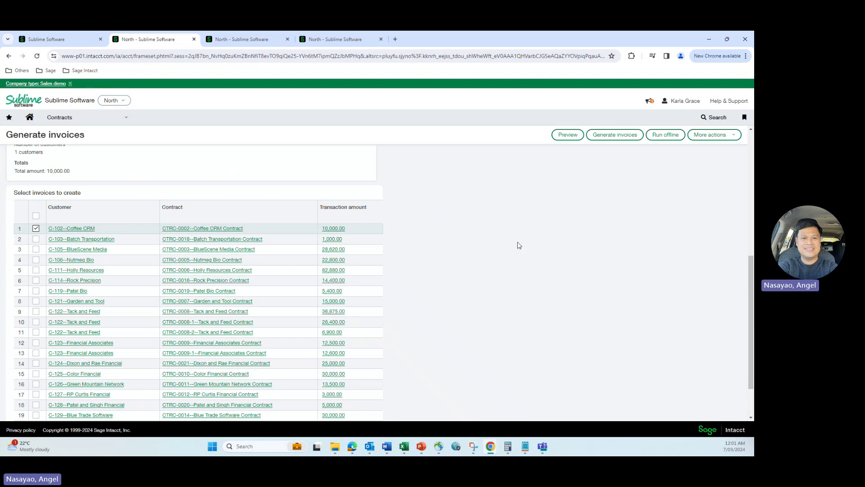
scroll(521, 249, "down", 2)
scroll(525, 252, "up", 3)
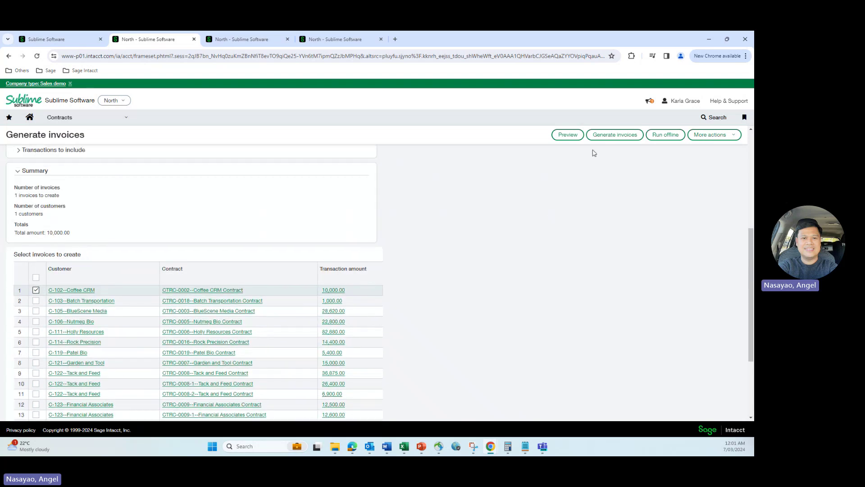
Generate the selected Coffee CRM invoice, and review the invoice run's details before closing them.
left_click(610, 137)
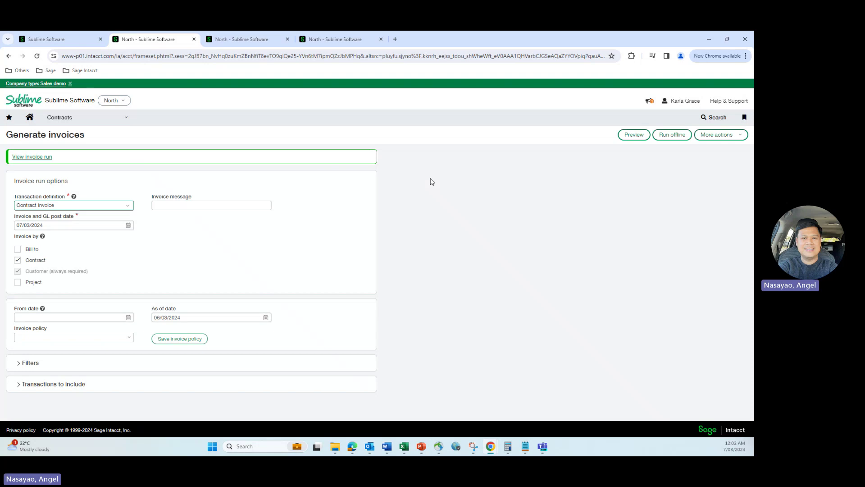
left_click(34, 157)
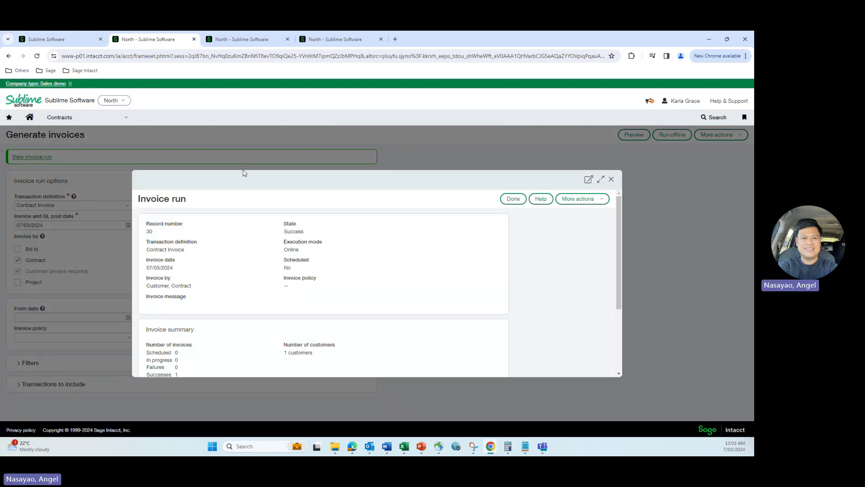
scroll(245, 233, "down", 1)
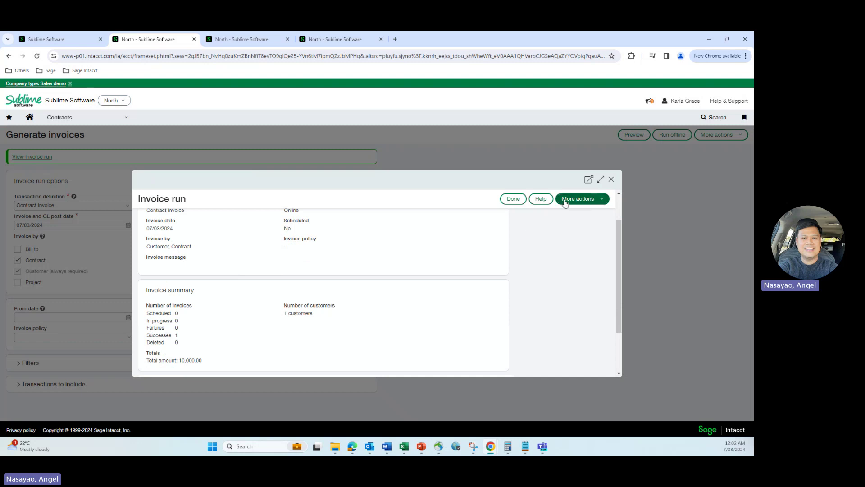
left_click(515, 200)
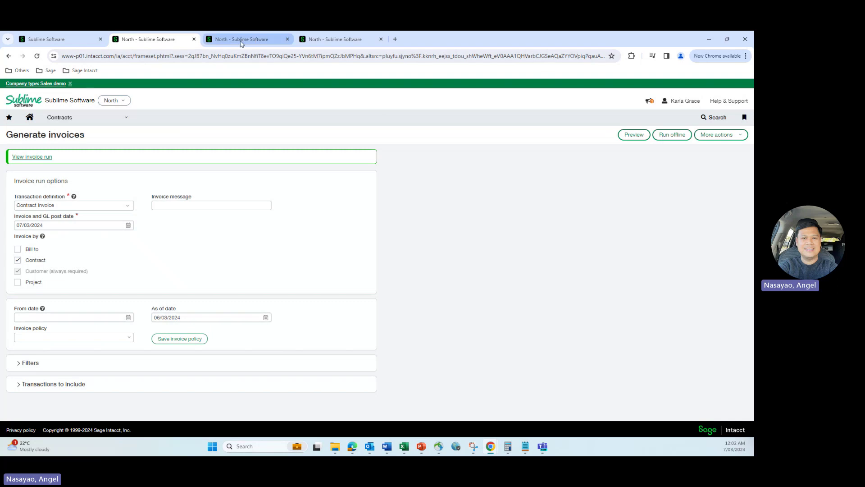
Place the Contract Invoice page before Print or email documents, and open the Contract Invoice transactions list in Order Entry.
left_click(241, 40)
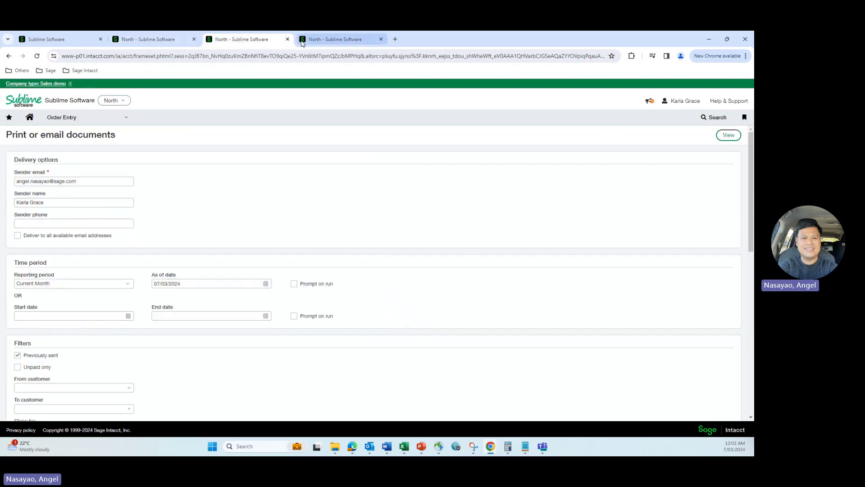
left_click(302, 41)
left_click_drag(270, 44, 244, 44)
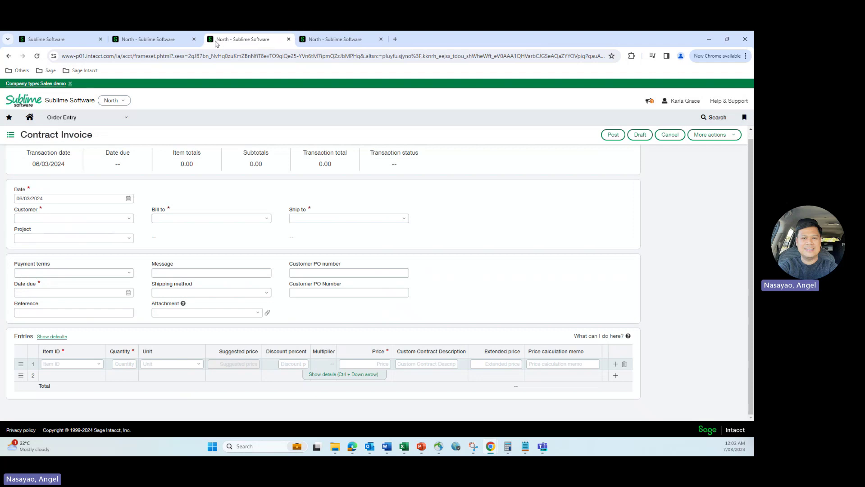
left_click(111, 122)
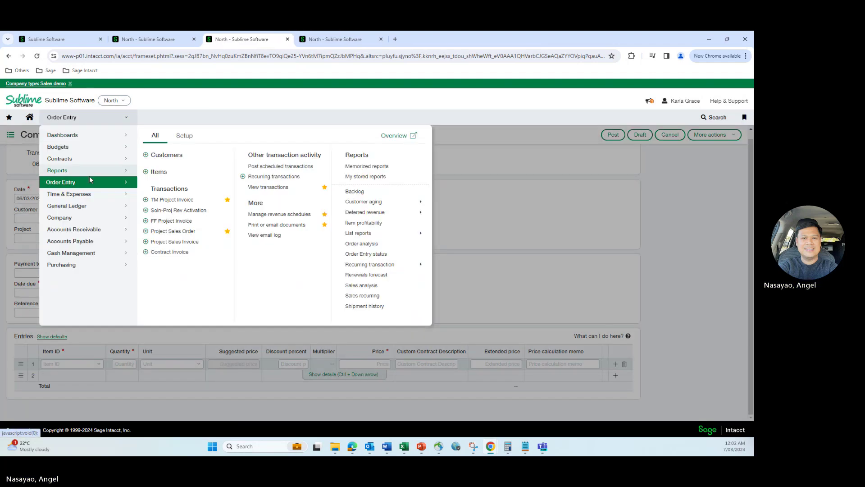
left_click(161, 255)
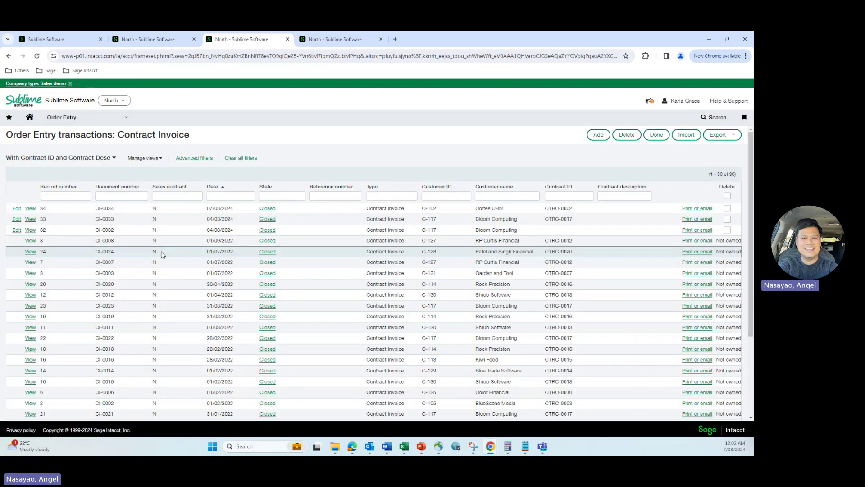
View the Coffee CRM contract invoice dated 07/03/2024, and highlight the Custom Contract Description on its entry line.
left_click_drag(207, 208, 223, 209)
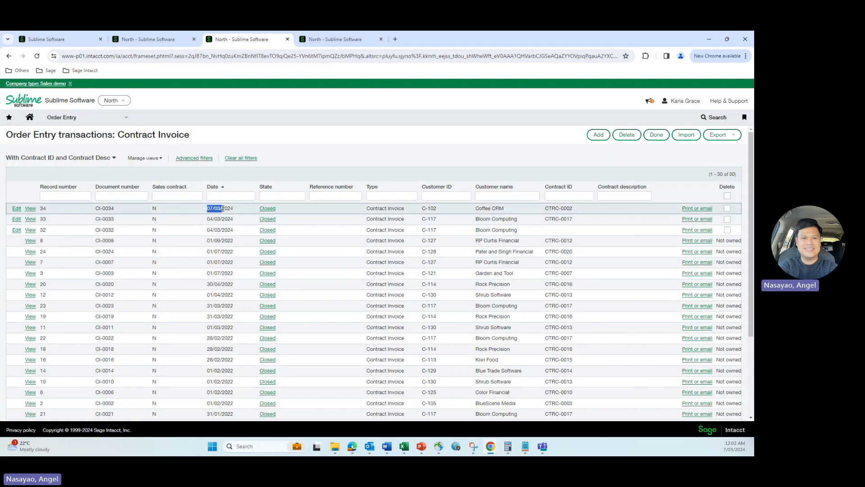
left_click(31, 209)
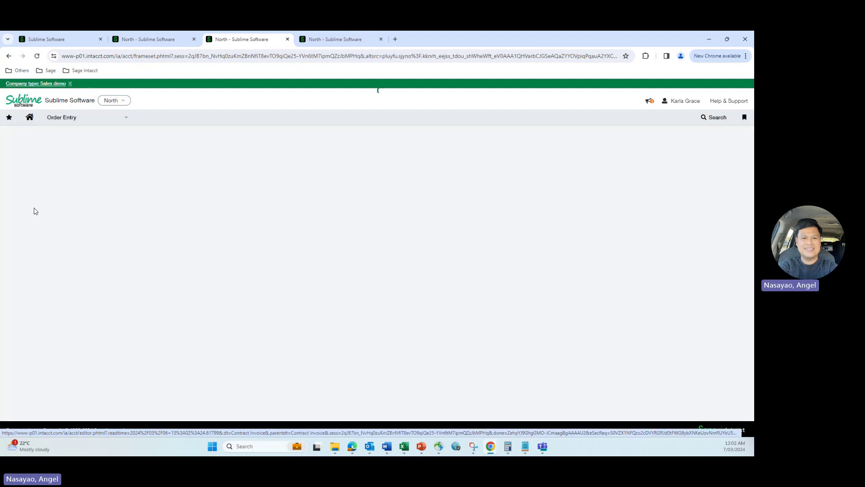
scroll(72, 220, "down", 1)
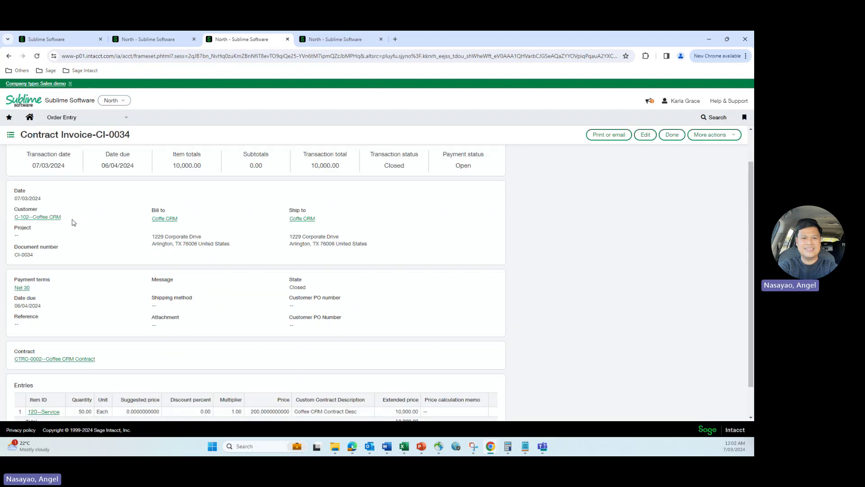
scroll(75, 357, "down", 1)
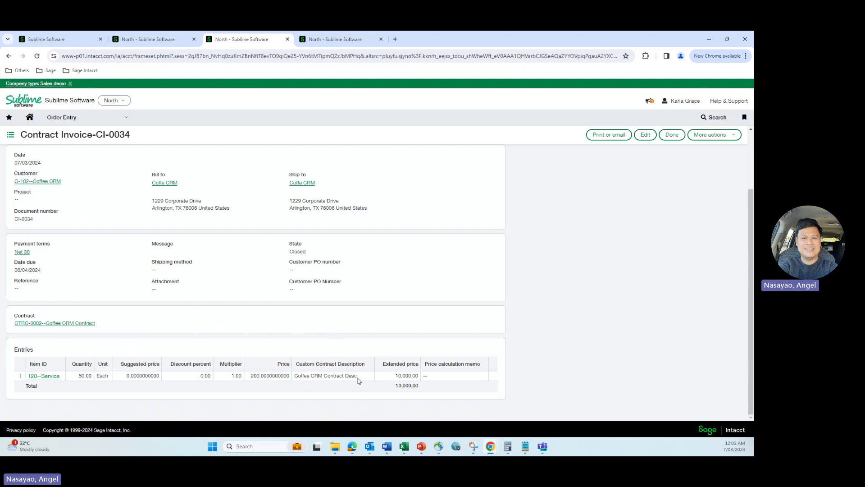
left_click_drag(364, 379, 295, 380)
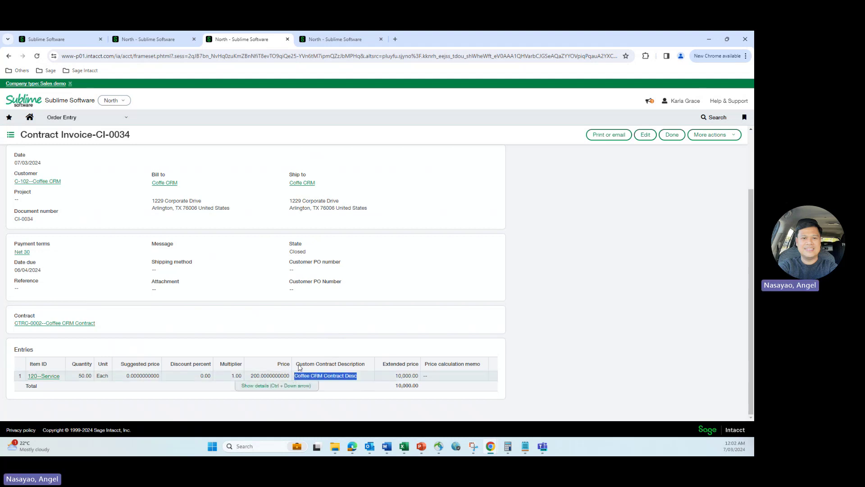
Compare the description on contract CTRC-0002 with the invoice line's Custom Contract Description.
left_click(132, 40)
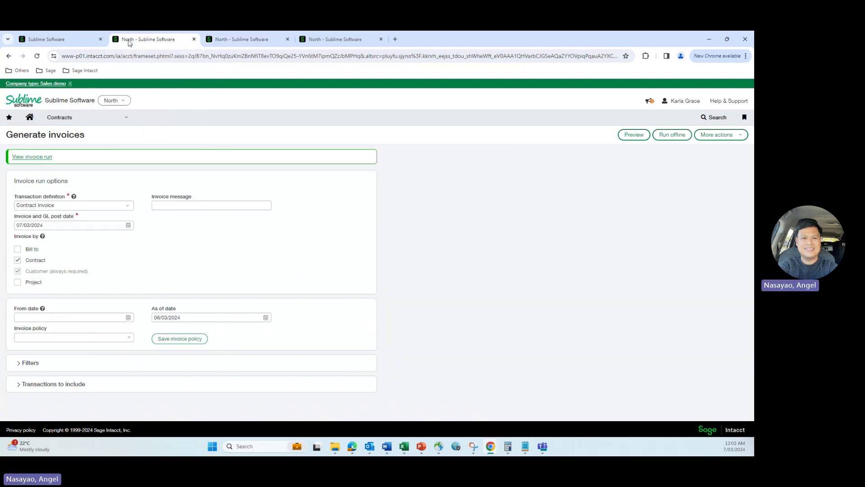
left_click(67, 40)
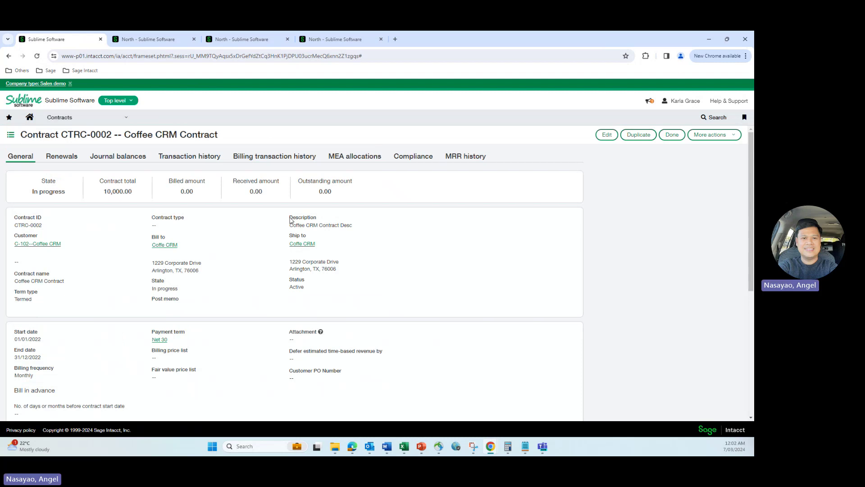
left_click_drag(290, 220, 354, 226)
left_click(249, 39)
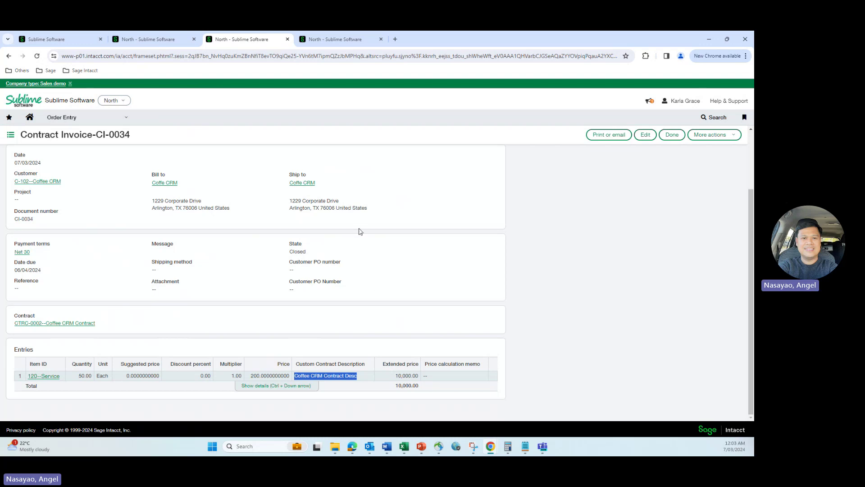
List the current month's contract invoices for printing with the Contracts Invoice - Contract Description template, and return to the Coffee CRM invoice.
left_click(314, 42)
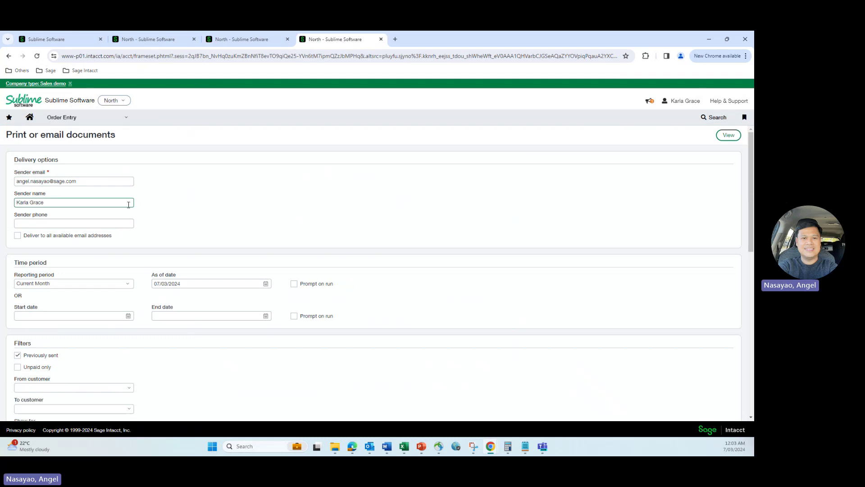
scroll(94, 260, "down", 1)
scroll(94, 260, "down", 1)
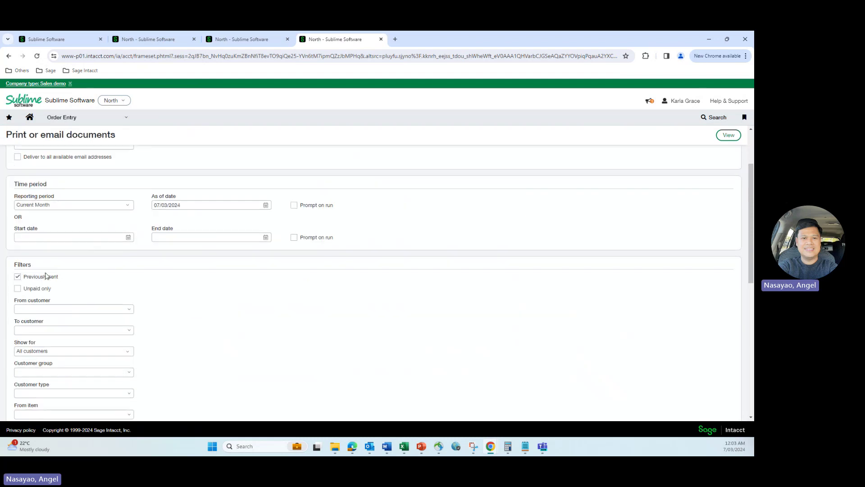
scroll(64, 284, "down", 7)
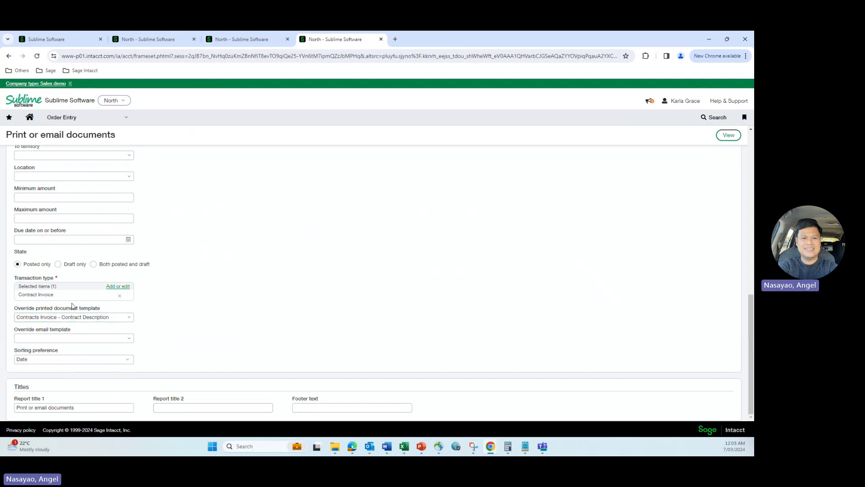
left_click(728, 137)
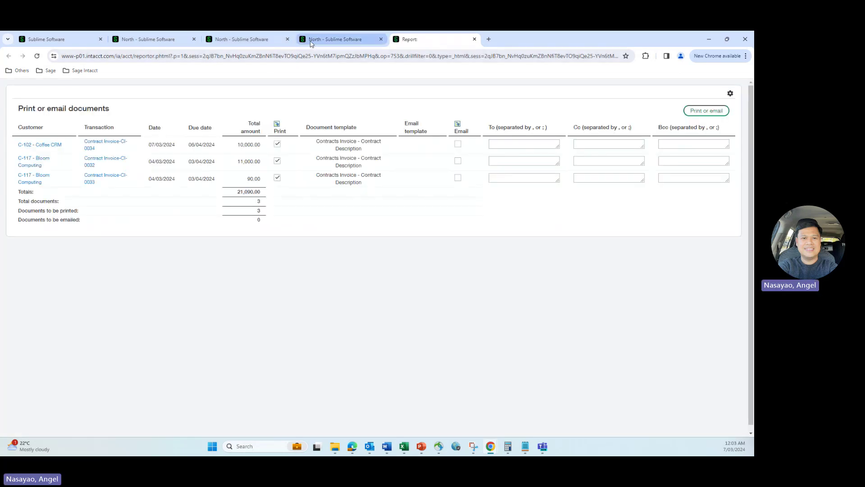
left_click(310, 42)
left_click(253, 39)
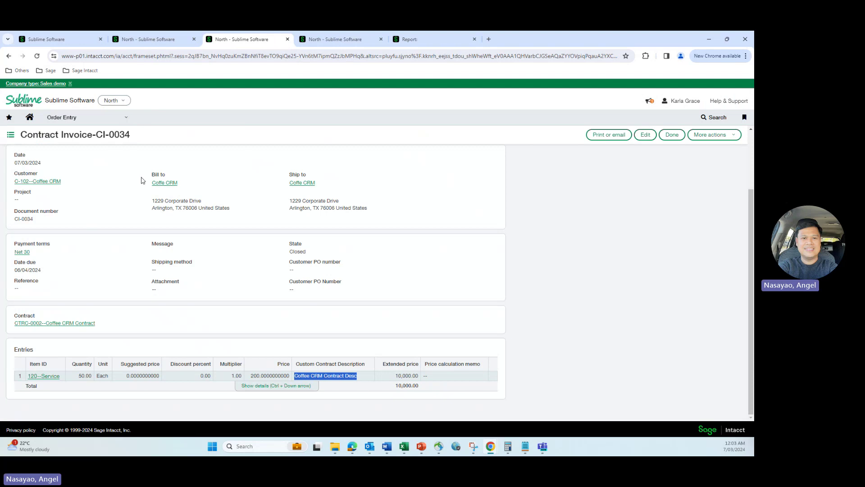
Exclude both Bloom Computing invoices from printing and print only the Coffee CRM contract invoice.
left_click(419, 40)
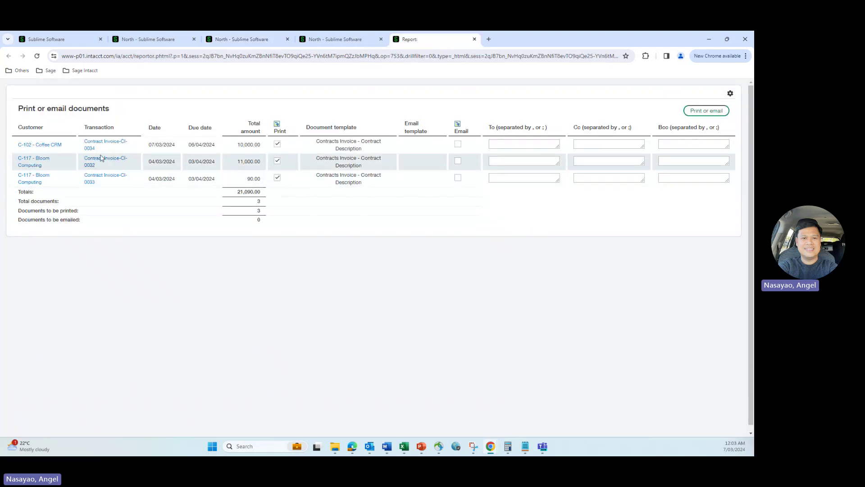
left_click(277, 161)
left_click(277, 178)
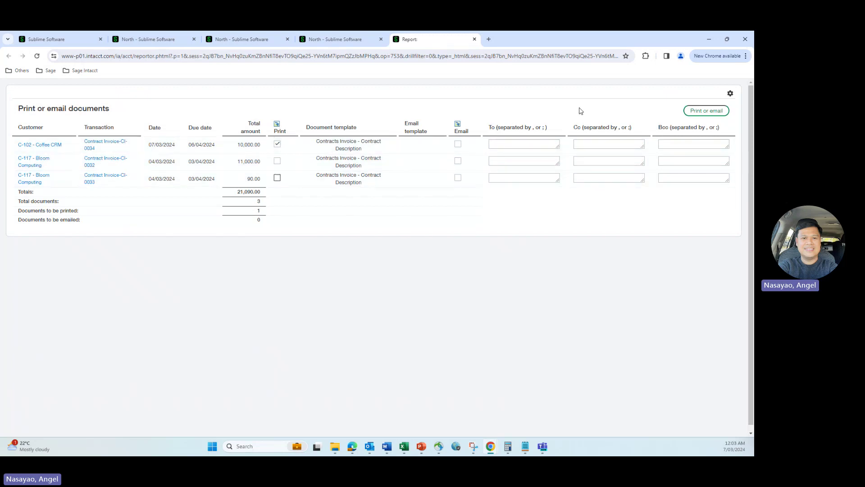
left_click(696, 113)
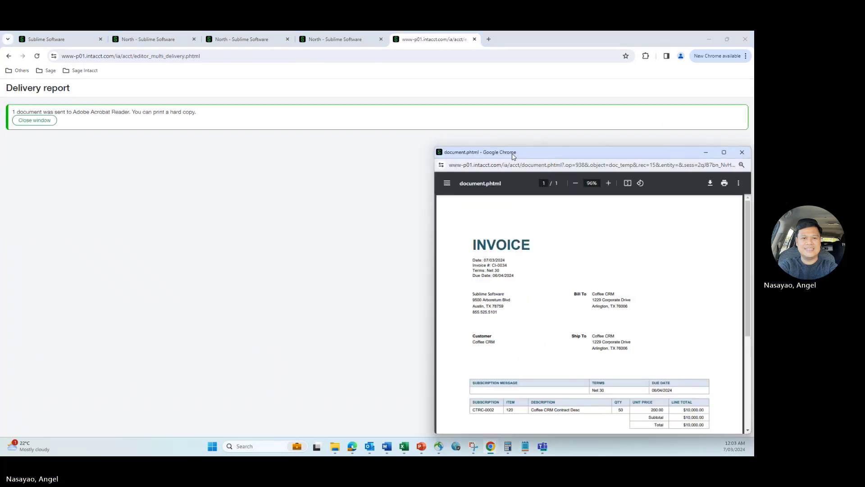
View the printed Coffee CRM invoice full-screen and enlarged, and highlight the contract description on its line item.
left_click_drag(511, 151, 339, 119)
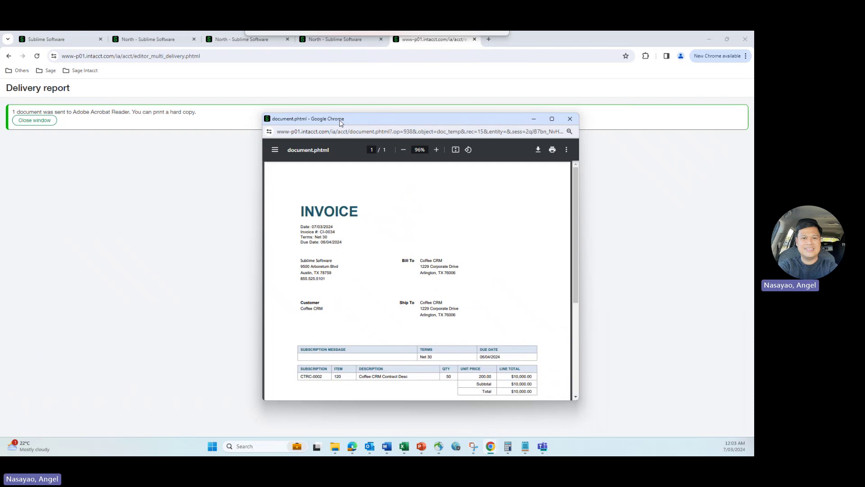
left_click(552, 119)
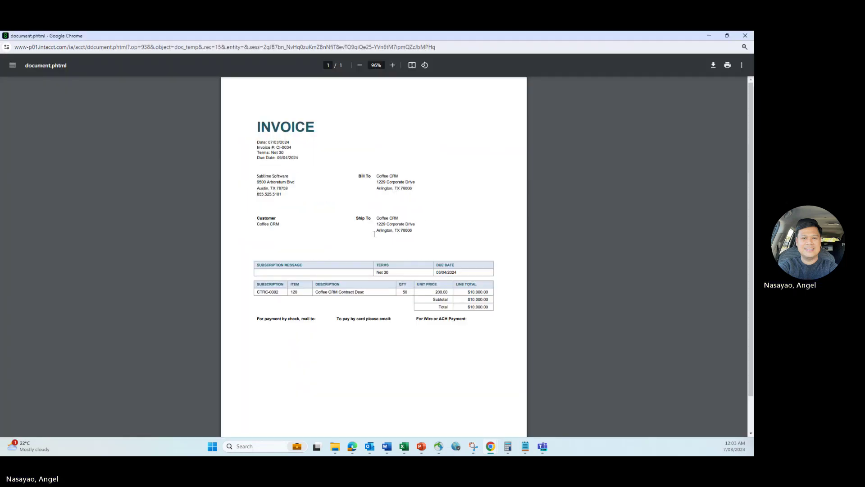
scroll(365, 214, "up", 5, "ctrl")
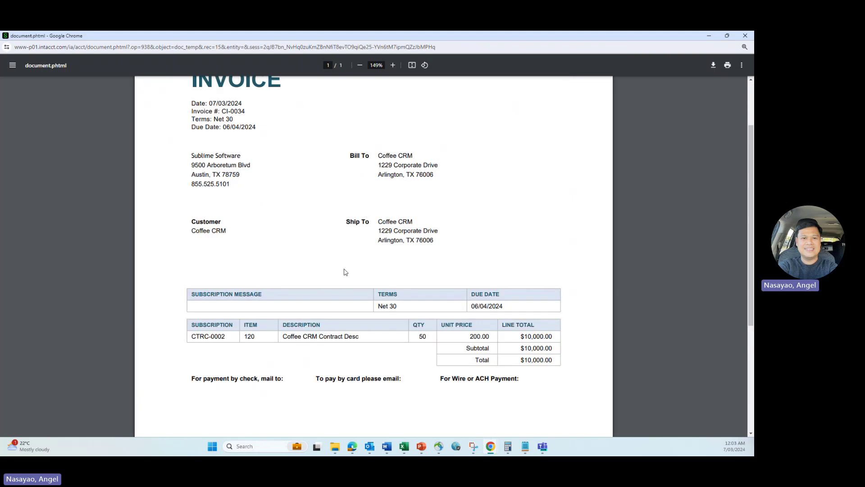
left_click_drag(284, 336, 361, 330)
scroll(332, 282, "up", 2)
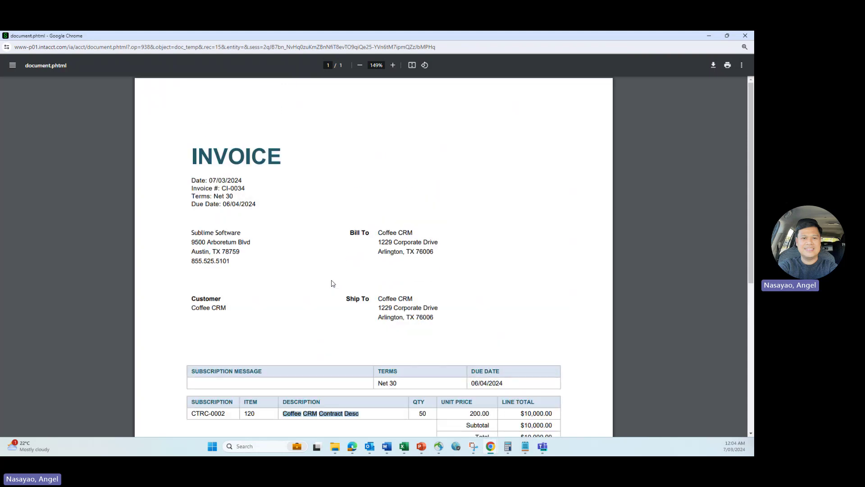
scroll(334, 283, "down", 1)
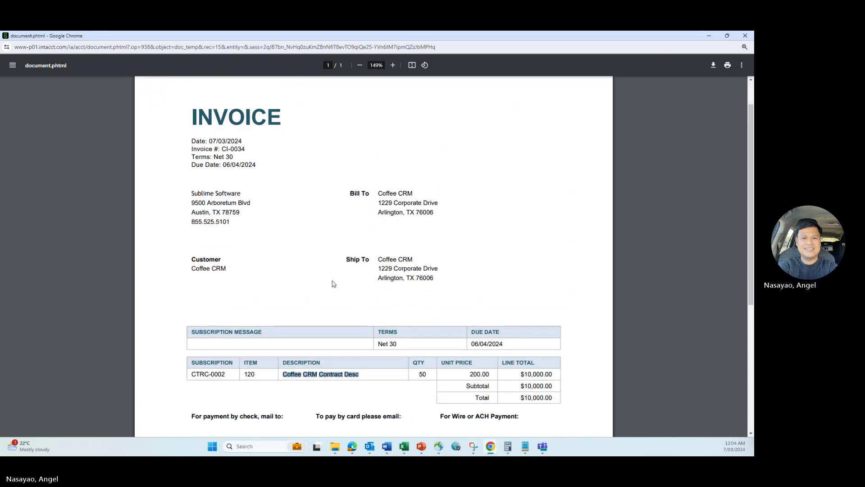